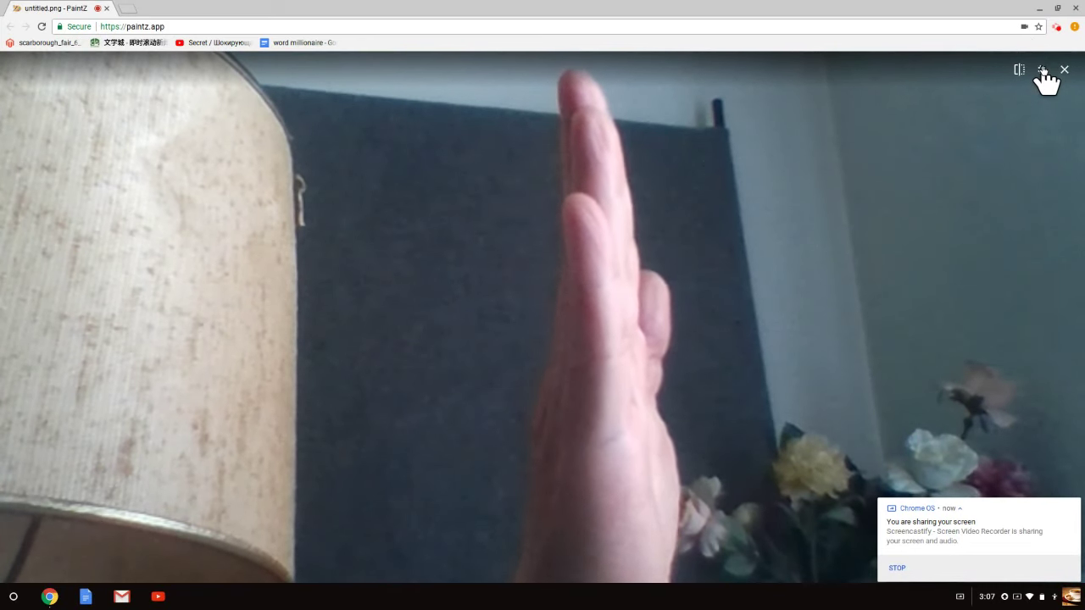
Step: Add a red dot above the vertical stroke and a long red horizontal stroke at left middle
left_click(1043, 70)
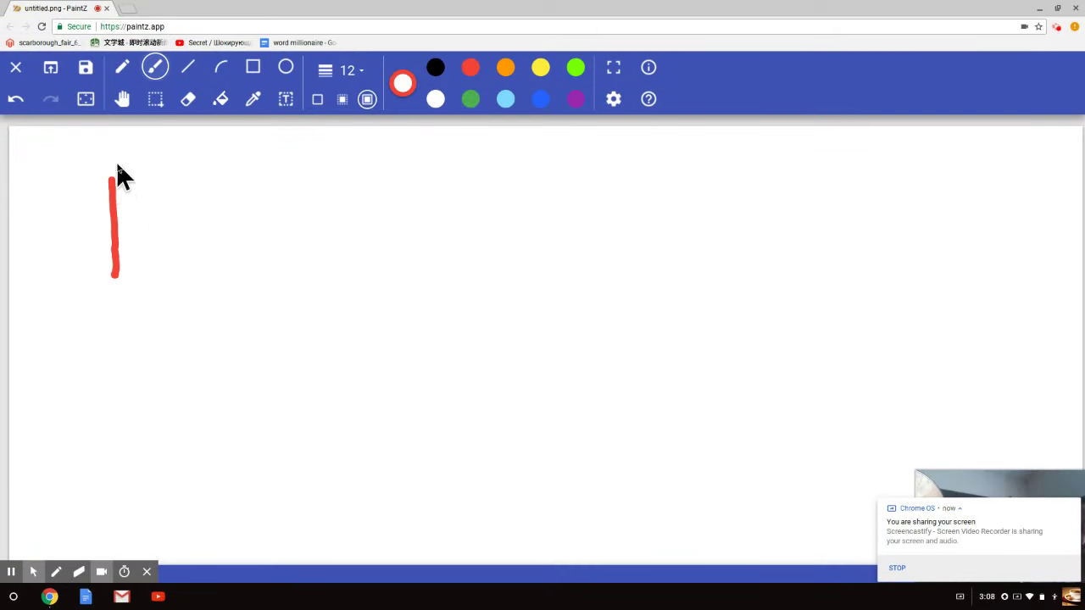
left_click(108, 155)
left_click_drag(240, 304, 299, 298)
left_click_drag(388, 286, 434, 282)
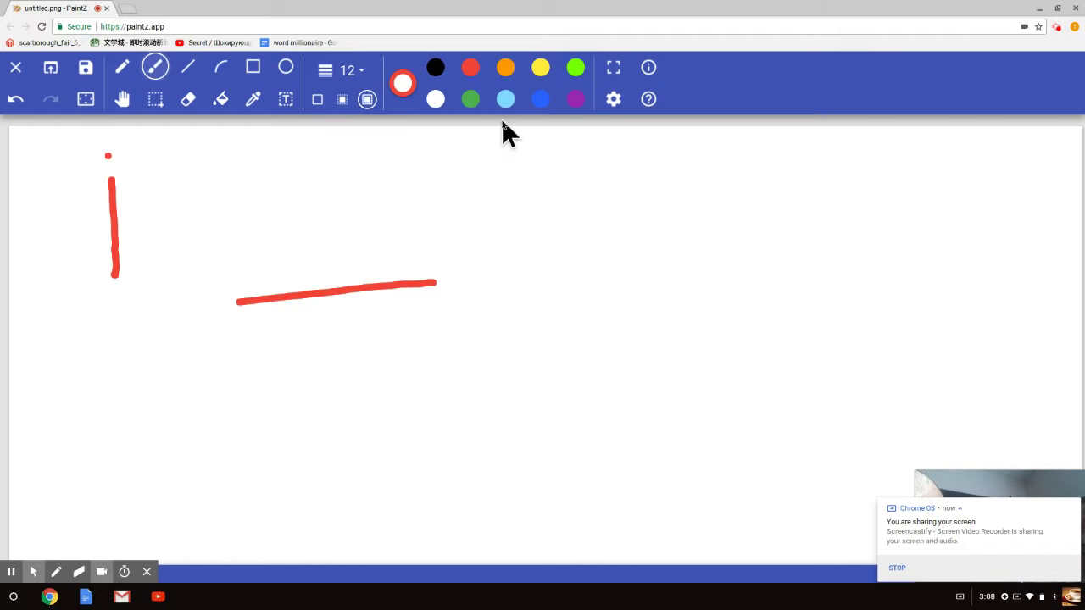
Step: Draw the character 我 in blue over the red horizontal stroke
left_click(540, 99)
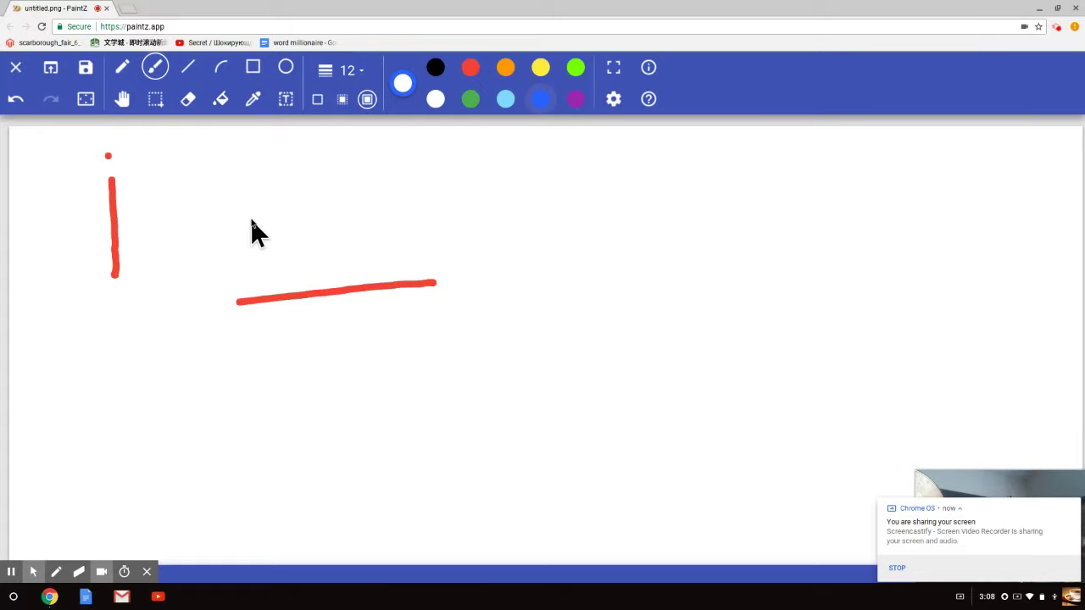
mouse_move(305, 220)
left_mouse_down()
mouse_move(285, 261)
mouse_move(290, 389)
mouse_move(270, 377)
mouse_move(301, 309)
left_mouse_up()
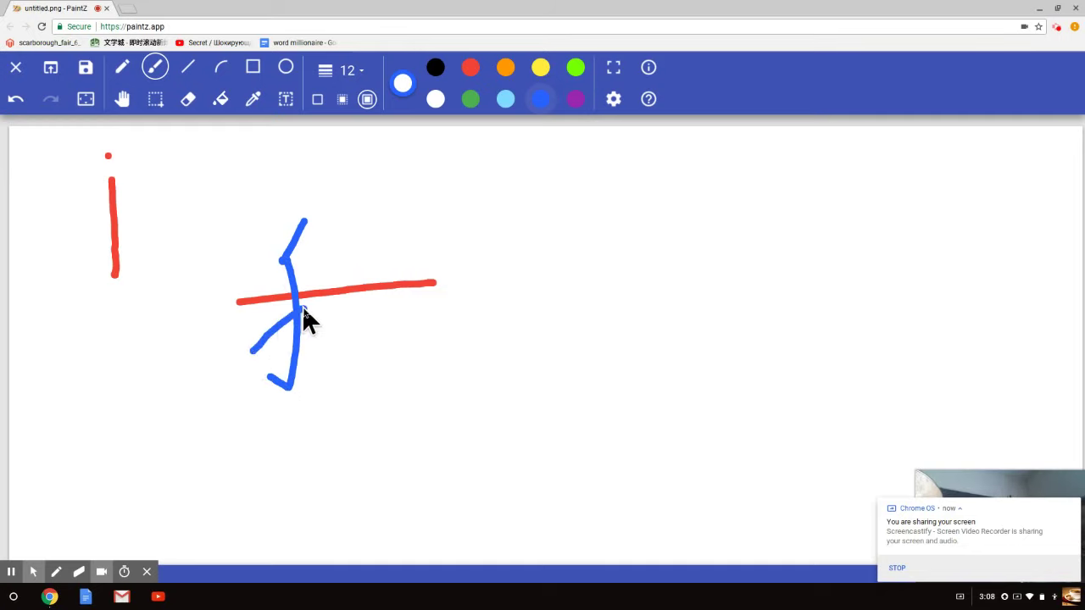
left_click_drag(335, 233, 381, 354)
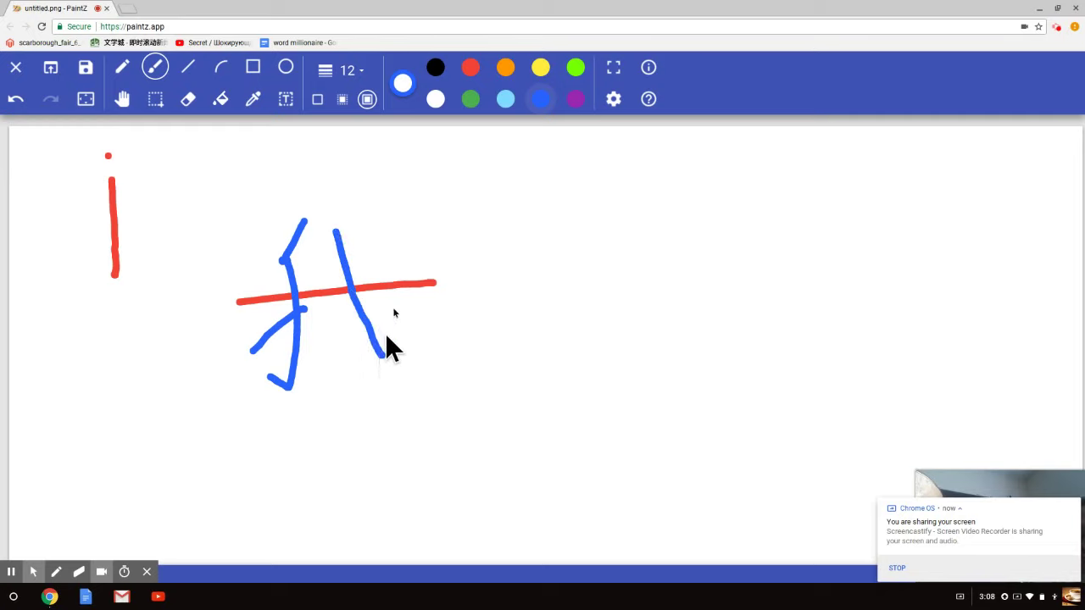
left_click_drag(396, 310, 343, 356)
left_click_drag(377, 221, 392, 244)
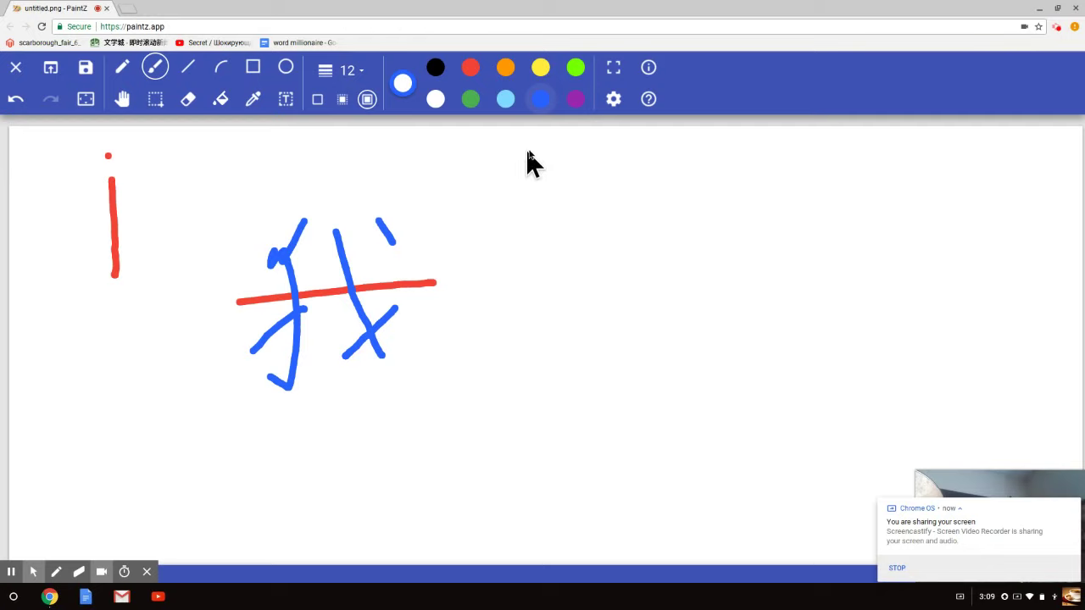
Step: Draw a blue ü, a U with two dots, at the top right
mouse_move(788, 166)
left_mouse_down()
mouse_move(827, 202)
mouse_move(822, 161)
left_mouse_up()
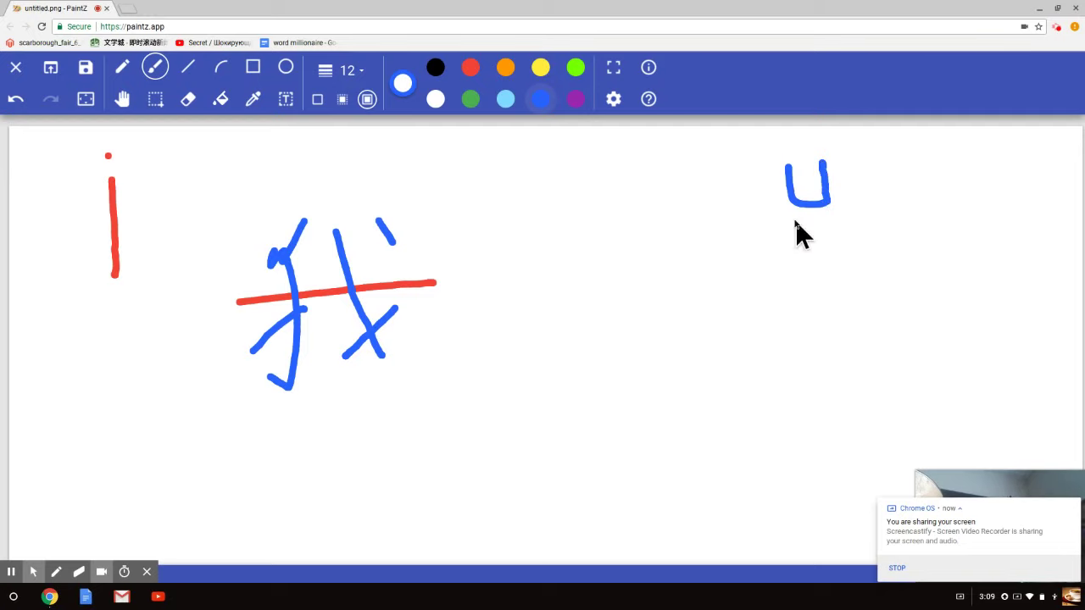
left_click(824, 148)
left_click(782, 156)
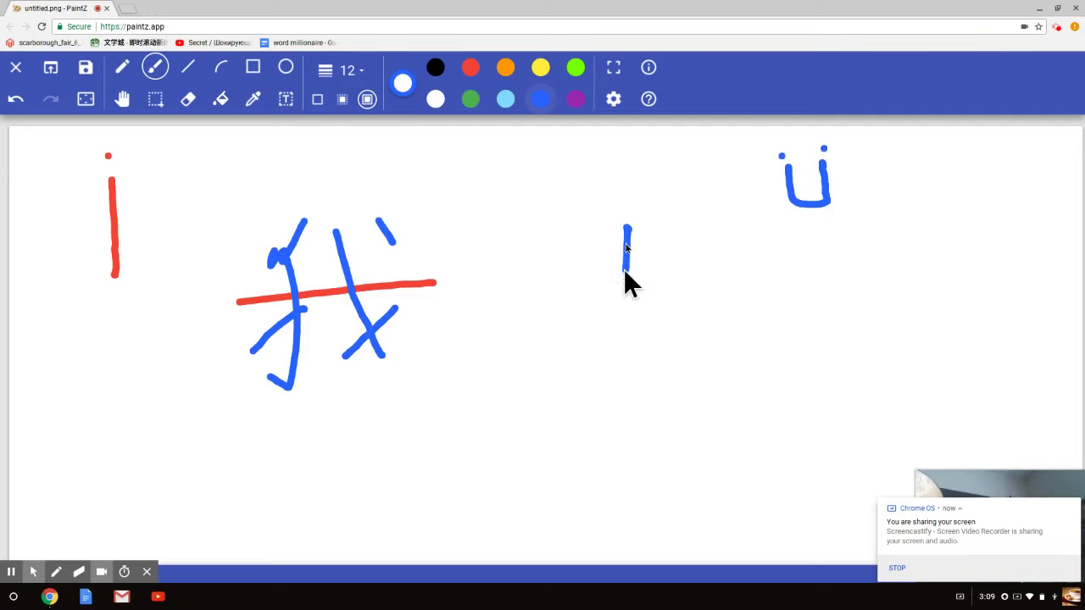
Step: Draw two long blue vertical strokes to the right of 我
left_click_drag(614, 376, 615, 385)
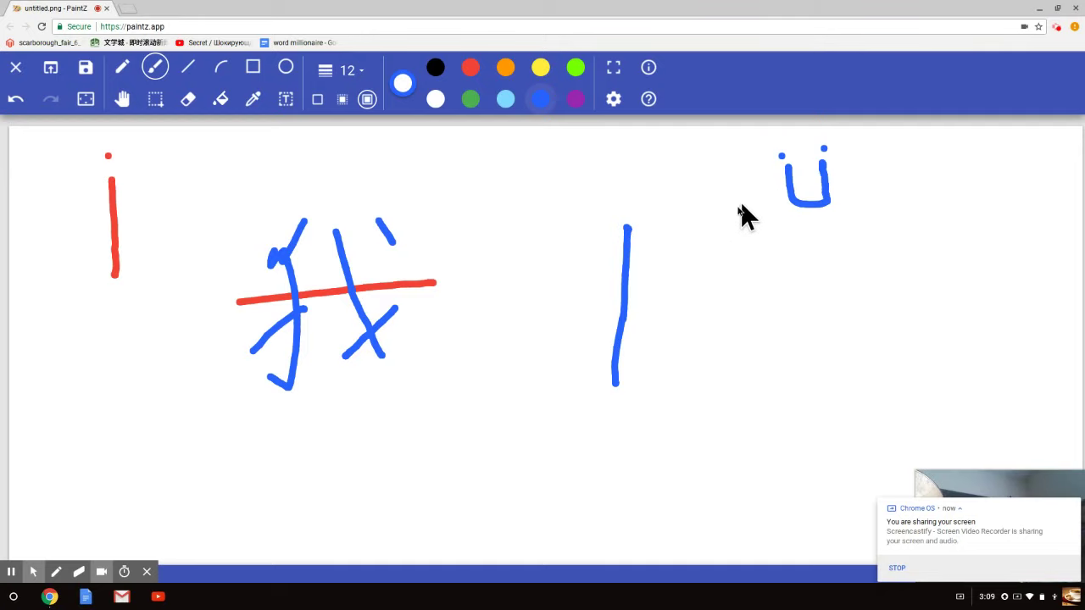
left_click_drag(722, 218, 723, 233)
left_click_drag(748, 377, 755, 391)
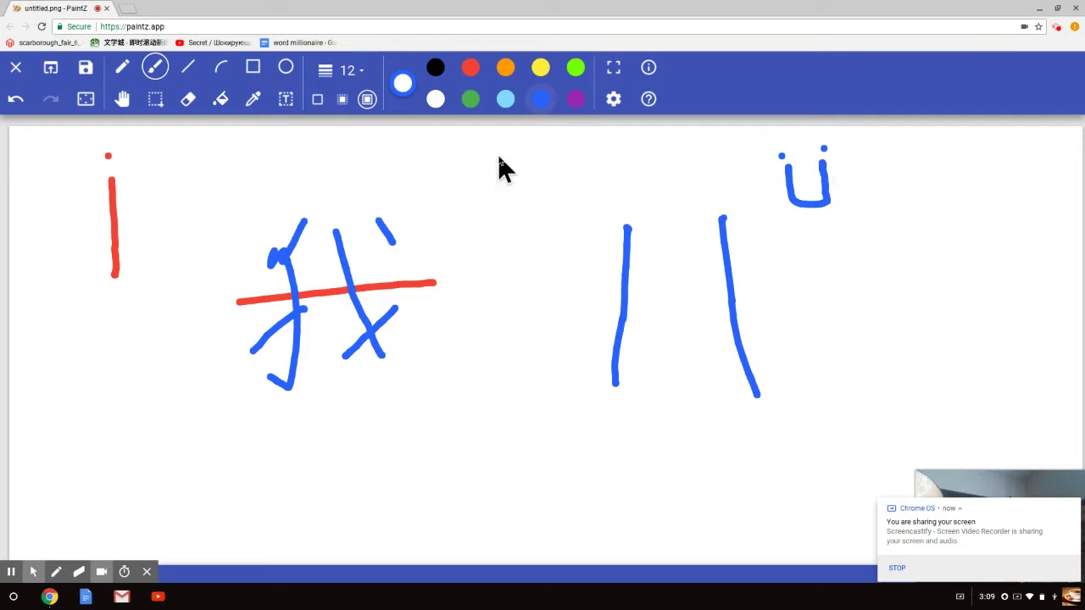
Step: Cross both blue lines with orange horizontal and diagonal strokes, plus an orange dot at top right
left_click(505, 68)
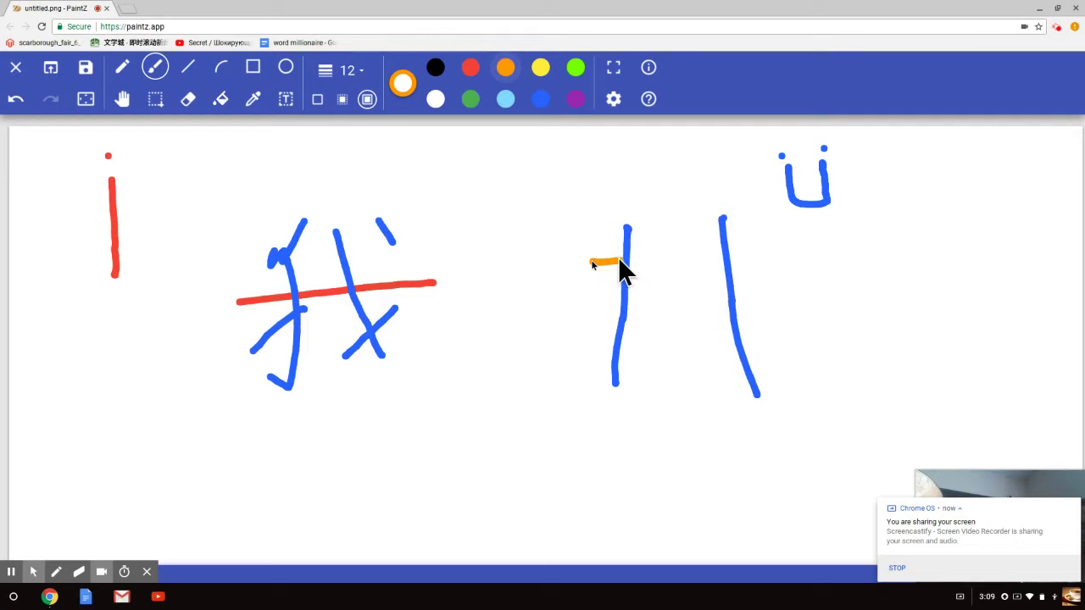
left_click_drag(638, 264, 649, 261)
left_click_drag(582, 346, 642, 302)
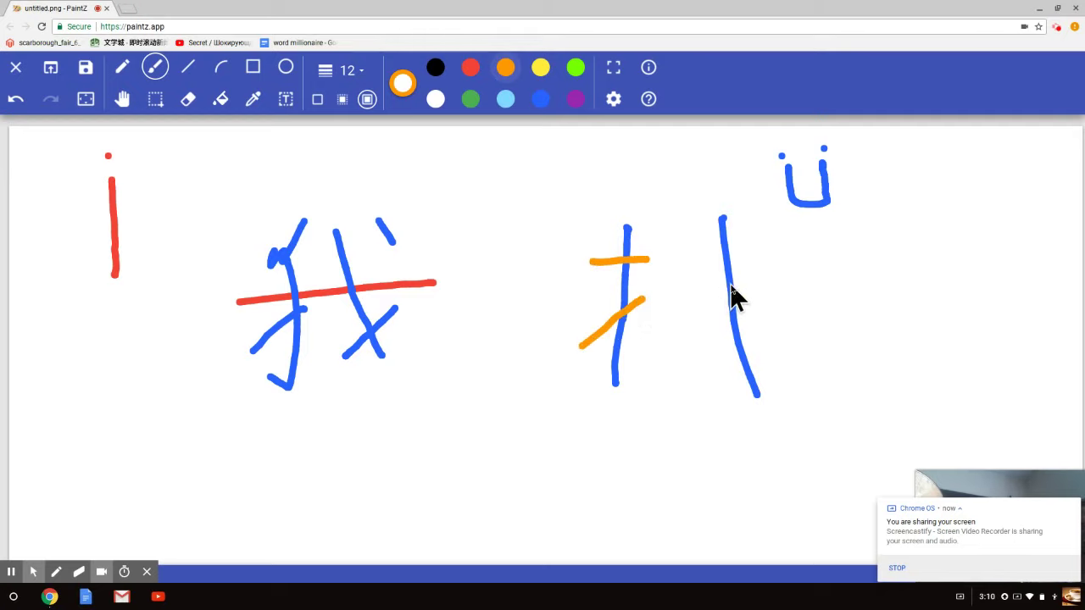
left_click_drag(692, 258, 749, 251)
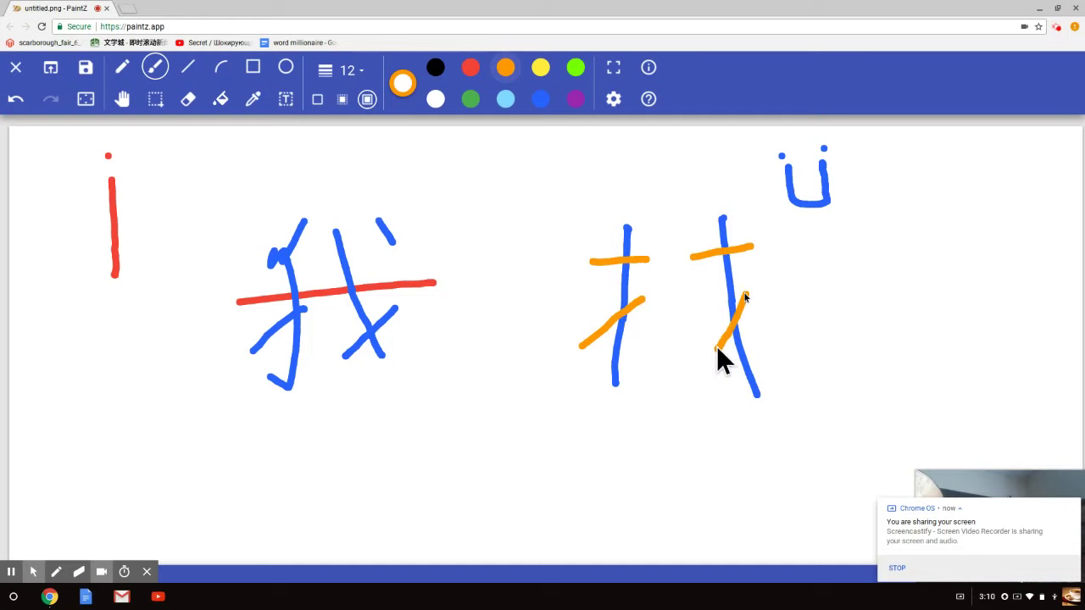
left_click_drag(719, 349, 710, 358)
left_click_drag(748, 222, 760, 231)
Step: Draw a dashed purple divider down through 找 and break the red line across 我
left_click(576, 99)
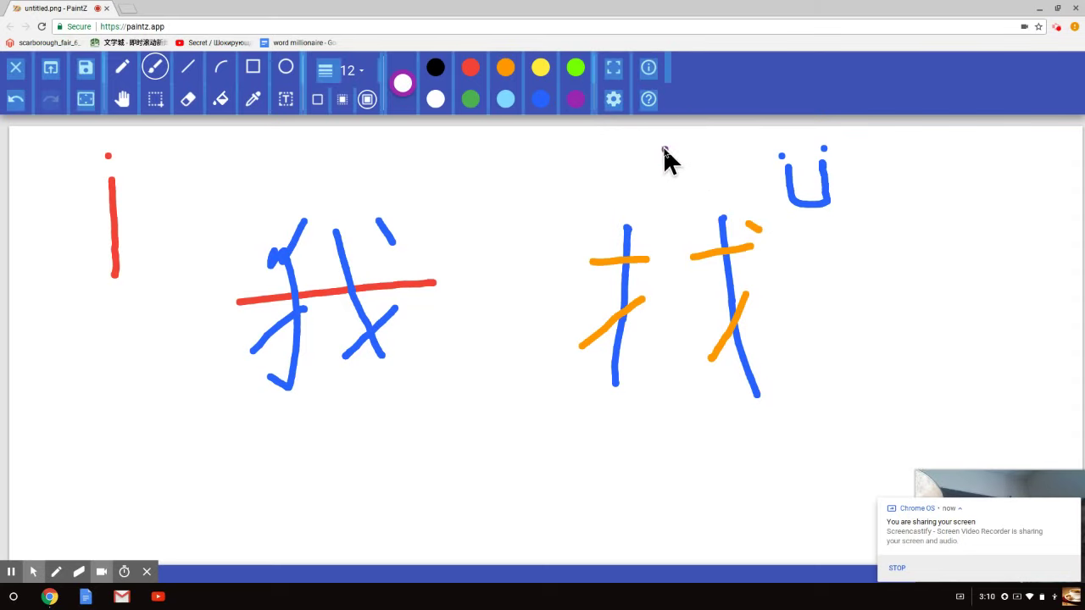
left_click_drag(664, 148, 667, 182)
left_click_drag(655, 458, 654, 480)
left_click_drag(665, 222, 668, 235)
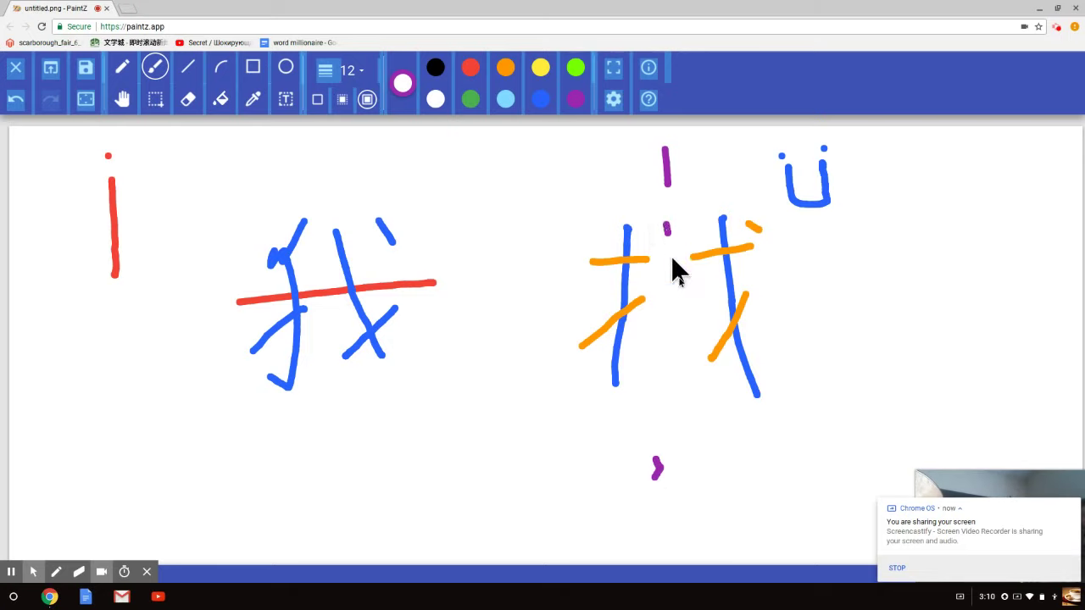
left_click(662, 382)
left_click_drag(663, 400, 664, 412)
left_click_drag(258, 300, 301, 294)
Step: Add a red vertical stroke right of 我, a red dot, and a blue dot under 找
left_click(470, 68)
left_click_drag(408, 313, 417, 392)
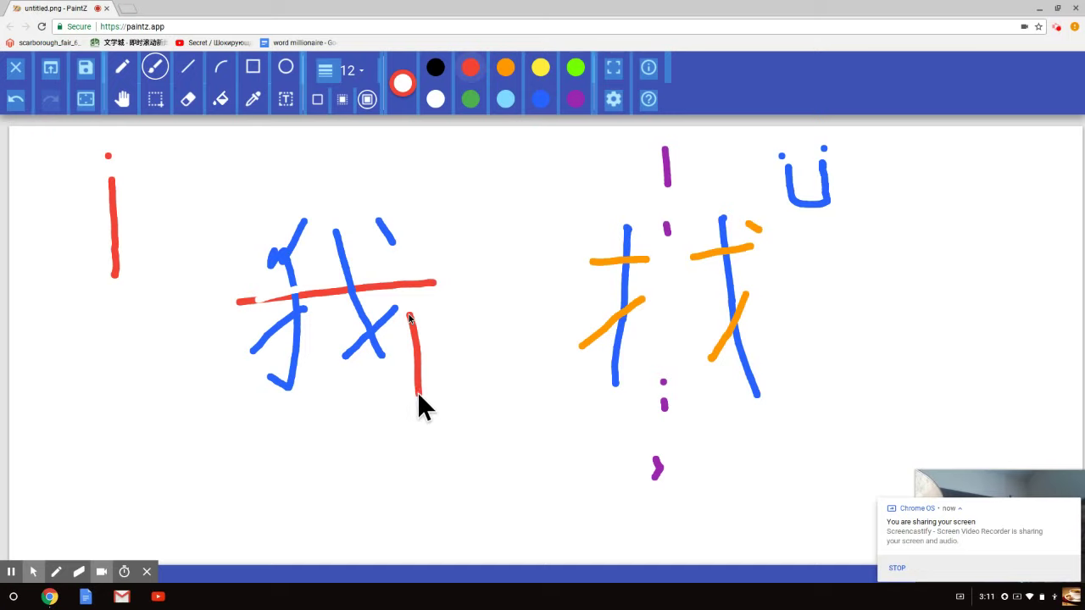
left_click(900, 319)
left_click(540, 100)
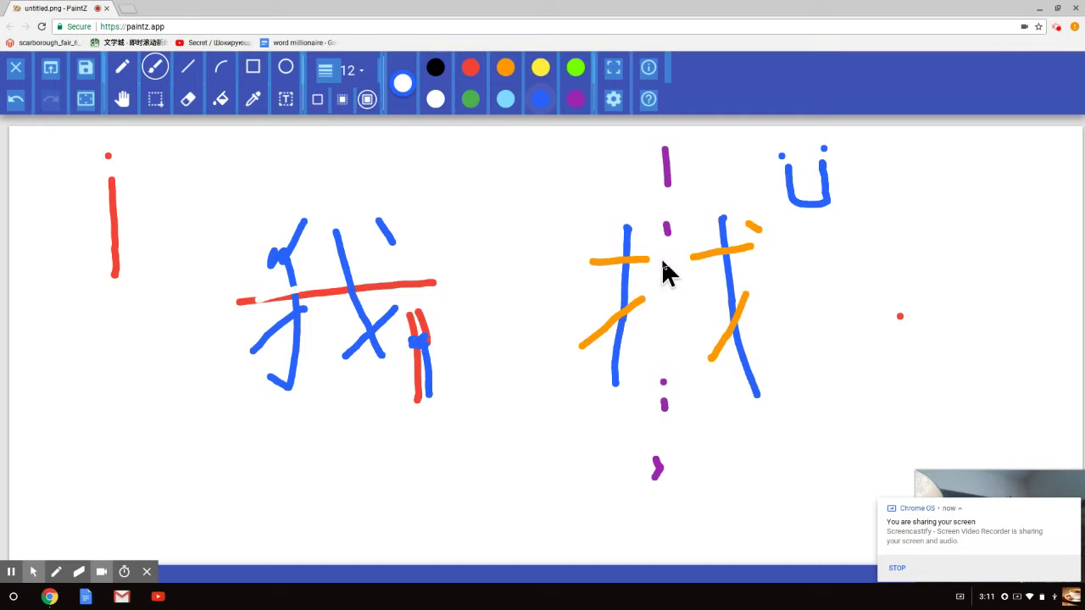
left_click(608, 395)
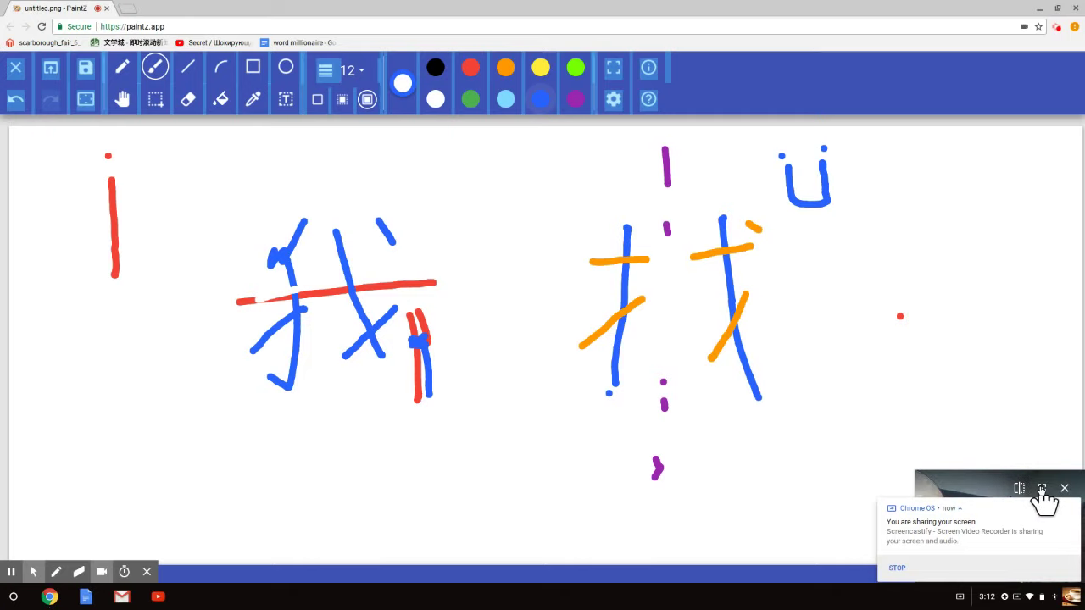
mouse_move(1000, 489)
left_click(1042, 489)
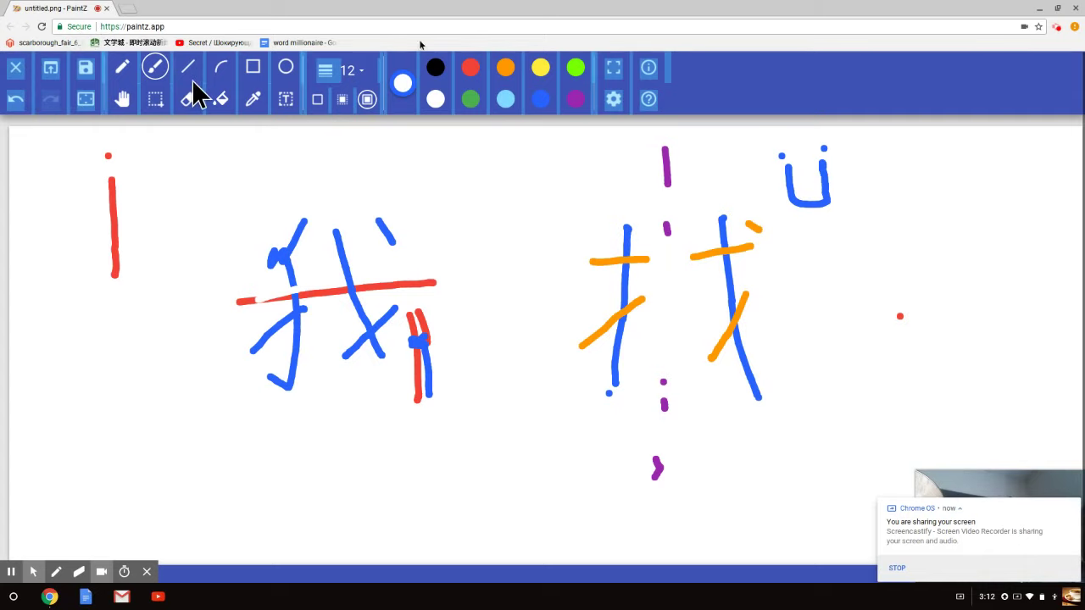
Step: Draw a small orange circle and a large orange outline around the characters
left_click(505, 68)
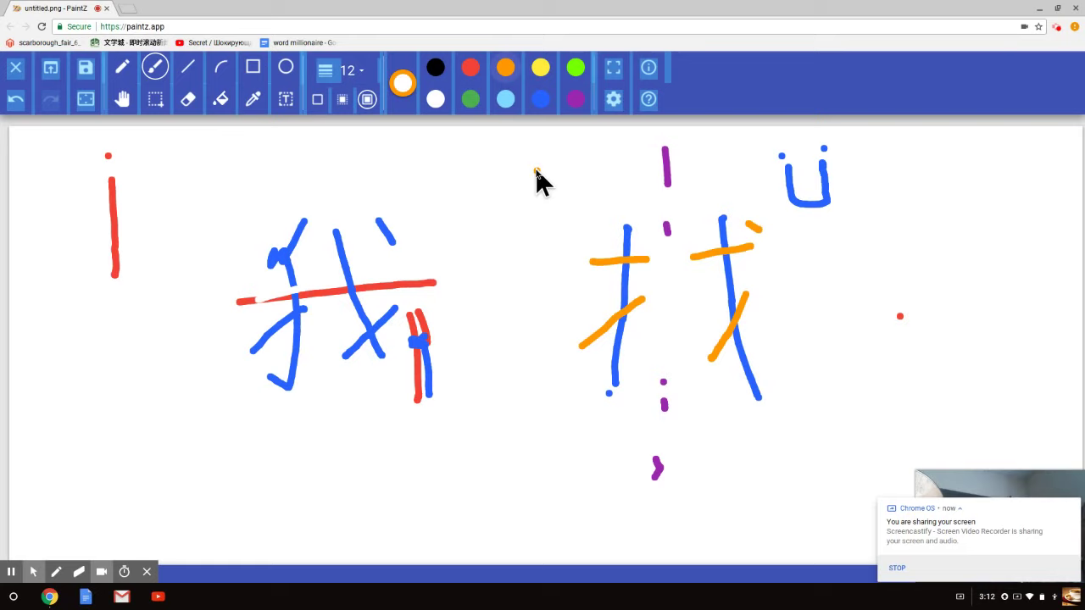
mouse_move(536, 172)
left_mouse_down()
mouse_move(488, 180)
mouse_move(508, 249)
mouse_move(539, 217)
mouse_move(524, 177)
left_mouse_up()
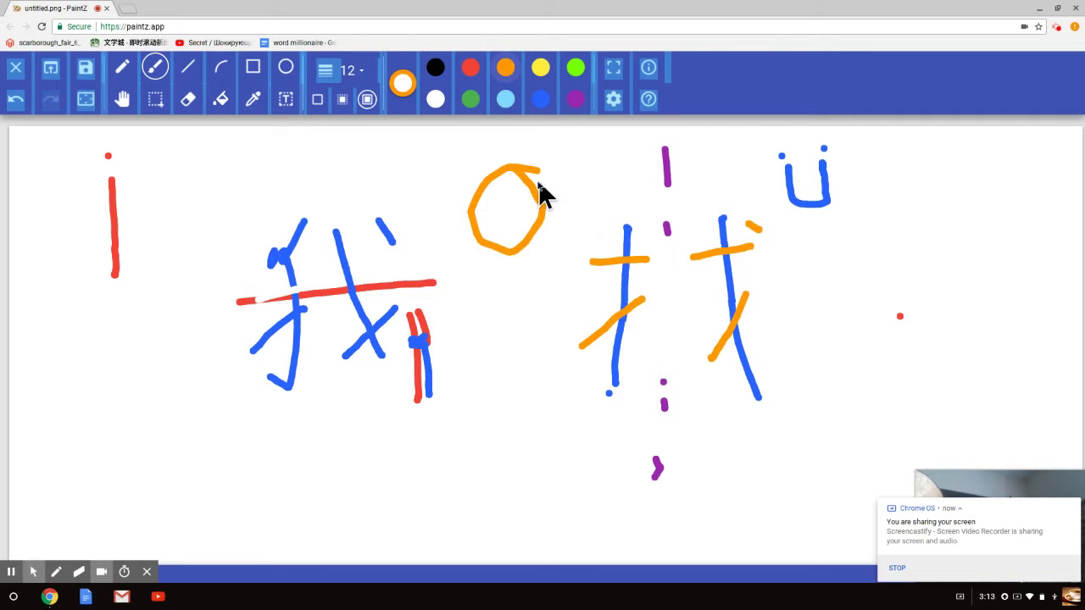
mouse_move(538, 180)
left_mouse_down()
mouse_move(312, 214)
mouse_move(283, 319)
mouse_move(337, 307)
mouse_move(428, 439)
mouse_move(508, 428)
mouse_move(502, 356)
left_mouse_up()
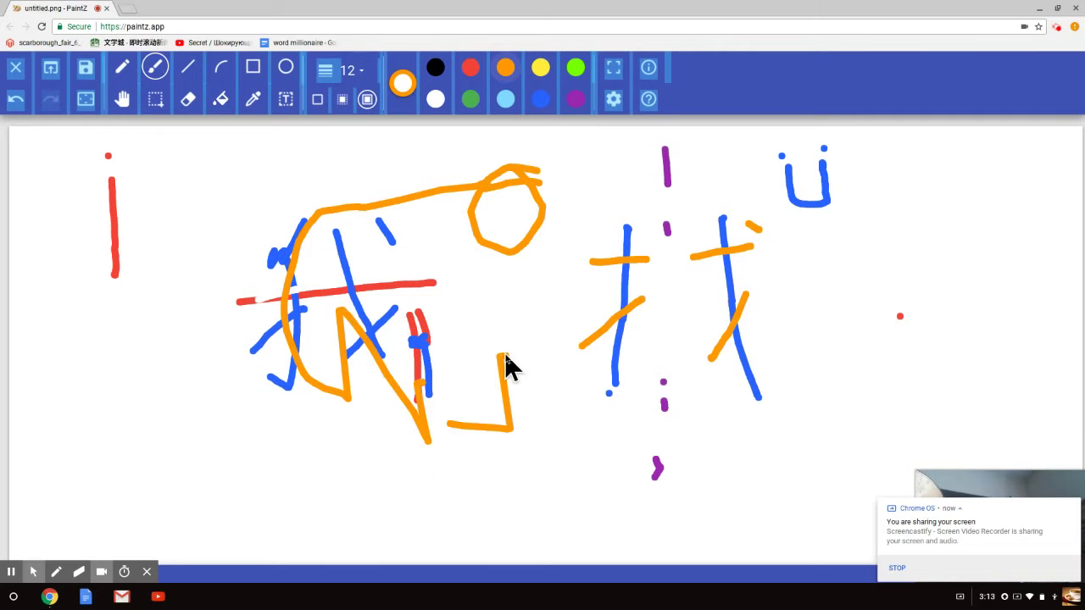
mouse_move(533, 186)
left_mouse_down()
mouse_move(654, 247)
mouse_move(661, 390)
mouse_move(509, 441)
left_mouse_up()
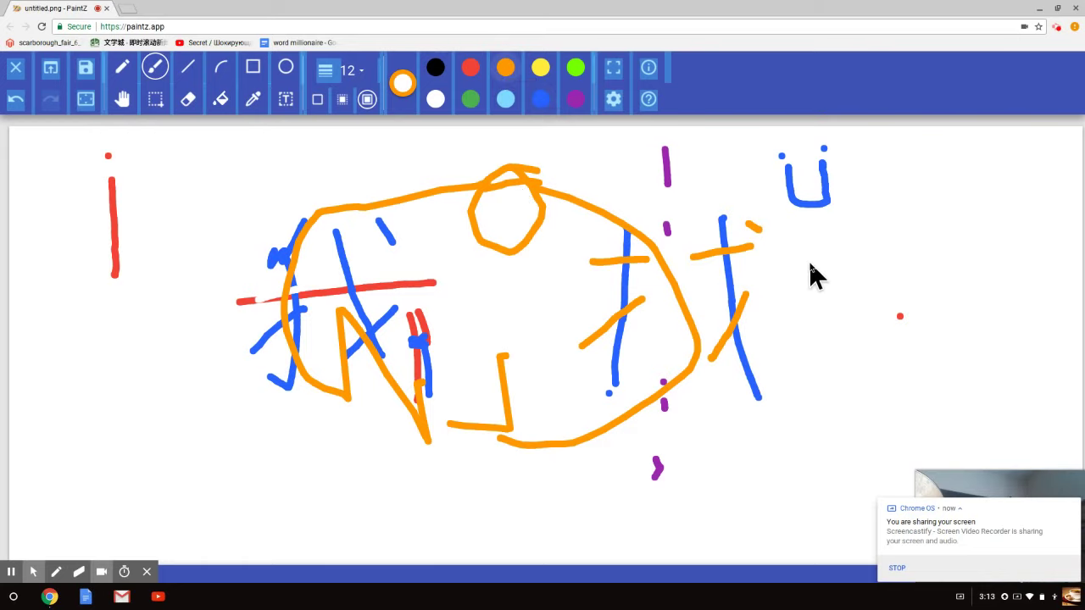
Step: Write the character 全 in orange strokes at the top right
left_click_drag(833, 235, 899, 167)
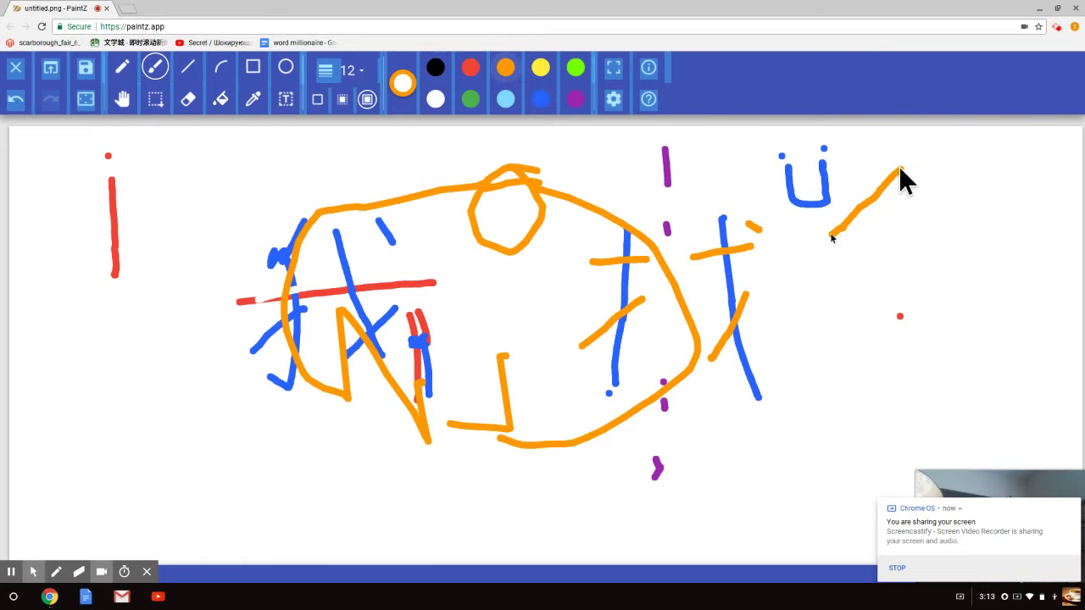
left_click_drag(949, 210, 999, 227)
left_click_drag(848, 270, 956, 262)
left_click_drag(890, 263, 905, 366)
left_click_drag(844, 310, 956, 289)
left_click_drag(846, 366, 954, 359)
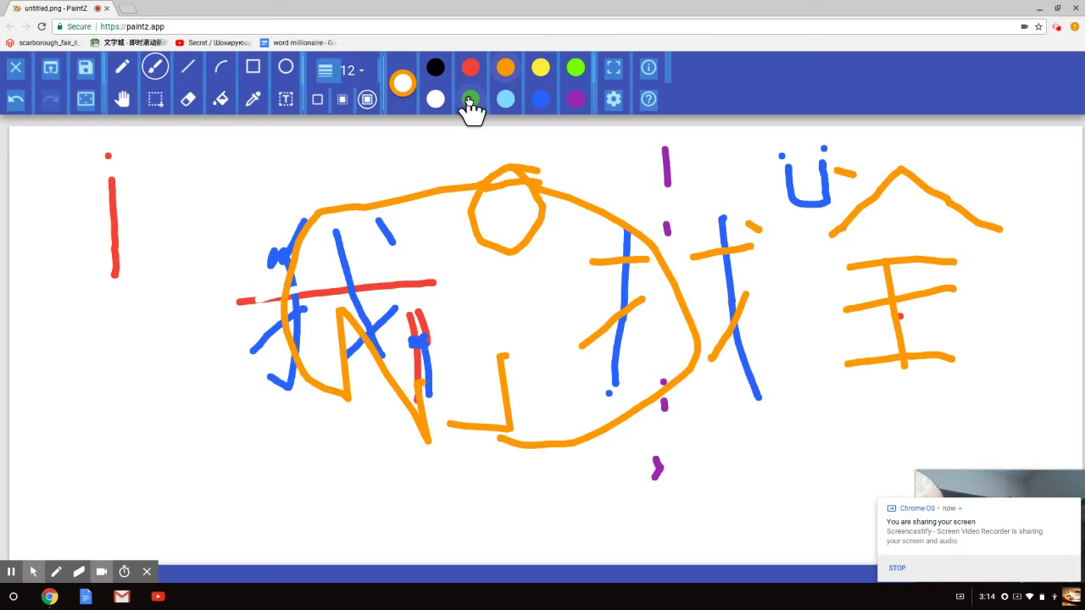
Step: Brush a red 王 from horizontal strokes and a vertical stroke at the left, below the red i
left_click(468, 70)
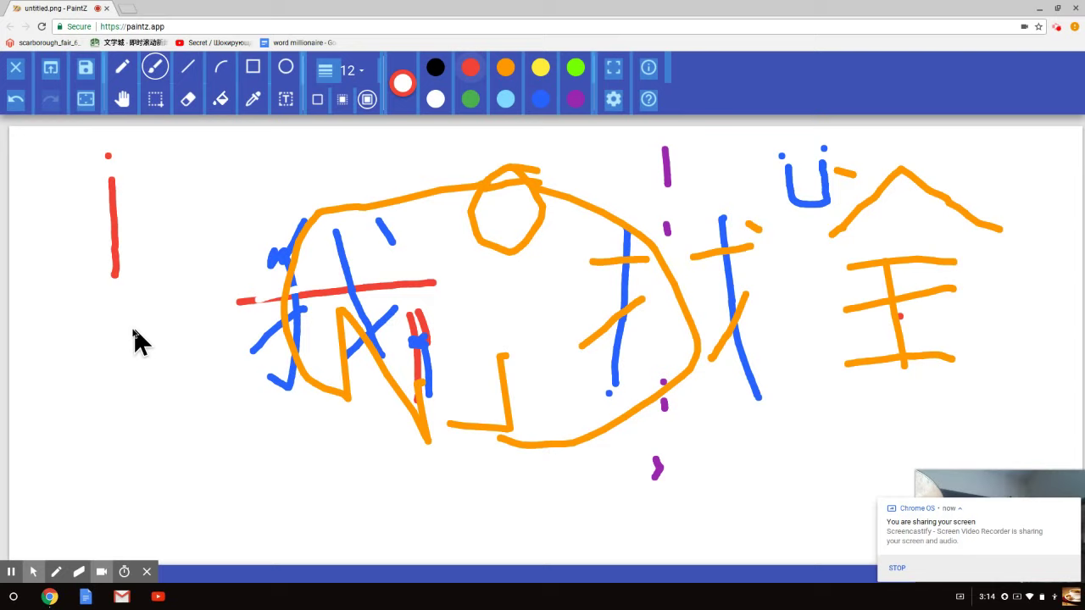
left_click_drag(83, 345, 134, 346)
left_click_drag(74, 392, 134, 392)
mouse_move(102, 347)
left_mouse_down()
mouse_move(108, 445)
mouse_move(134, 442)
left_mouse_up()
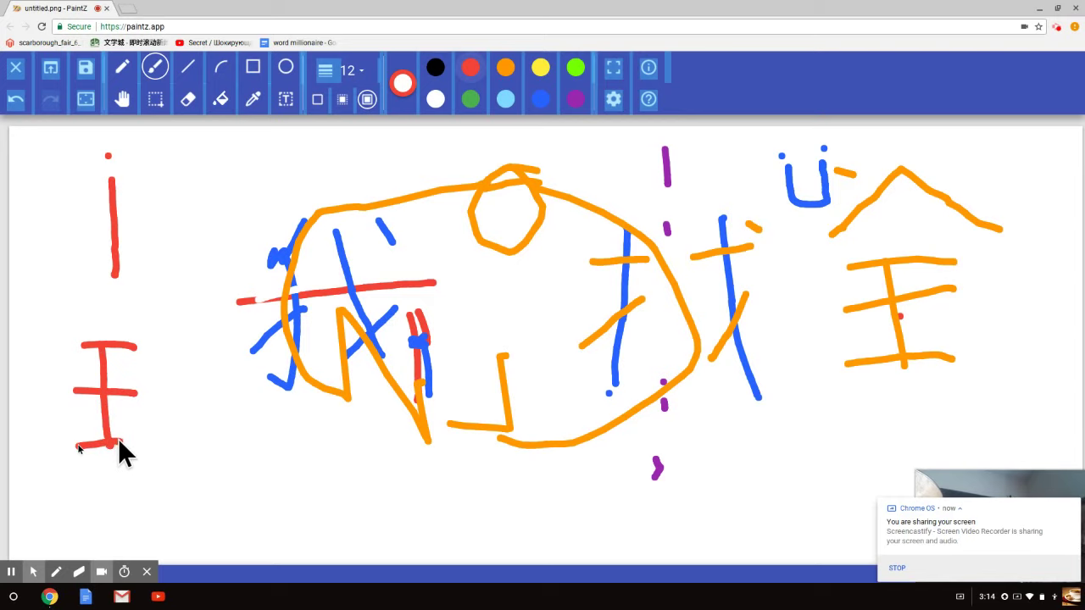